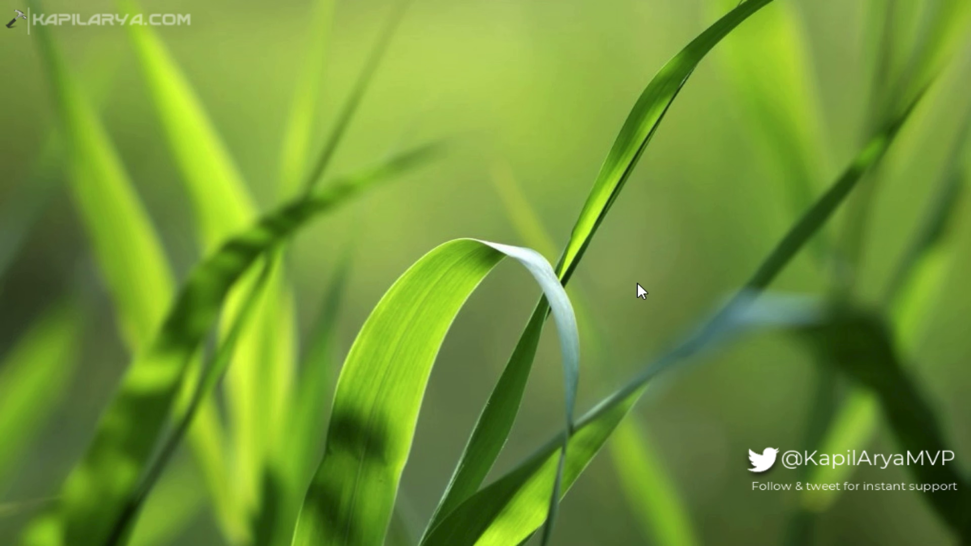
Step: Open the Services console by running services.msc, and move its window clear of the screen edge
key(super+x)
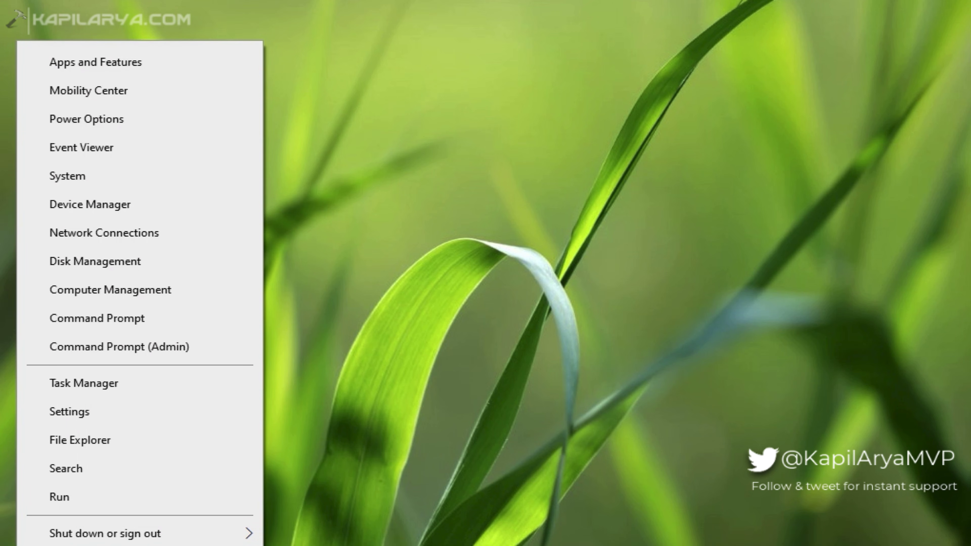
click(58, 509)
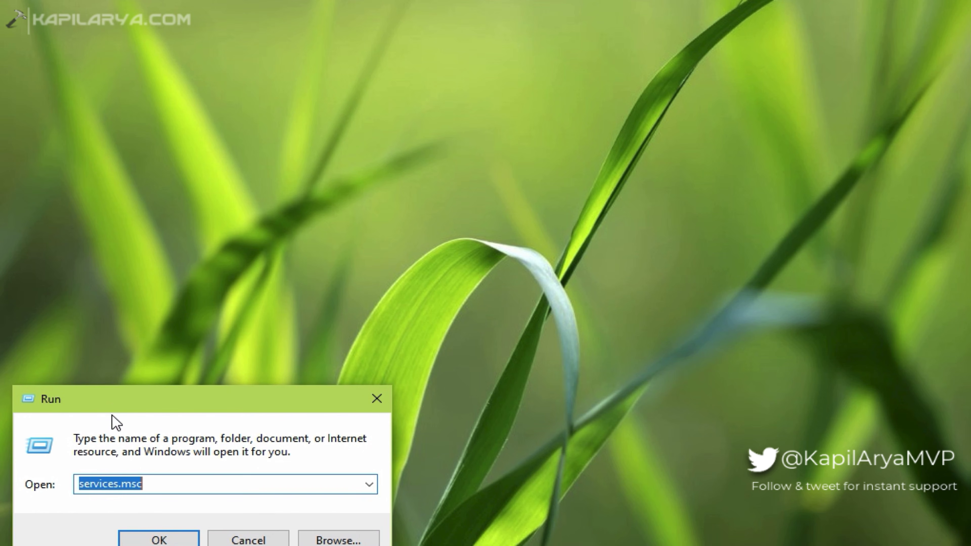
drag(114, 406, 154, 235)
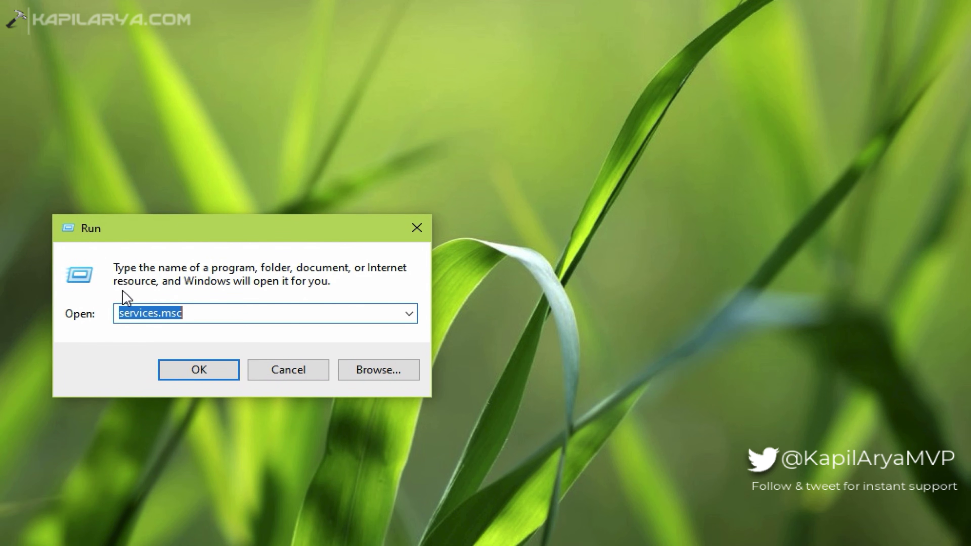
click(184, 367)
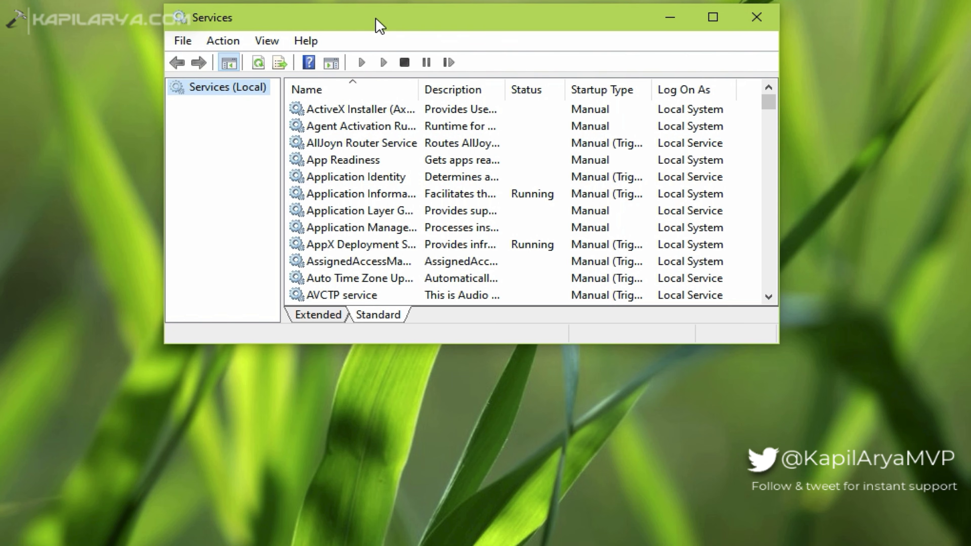
drag(375, 20, 381, 85)
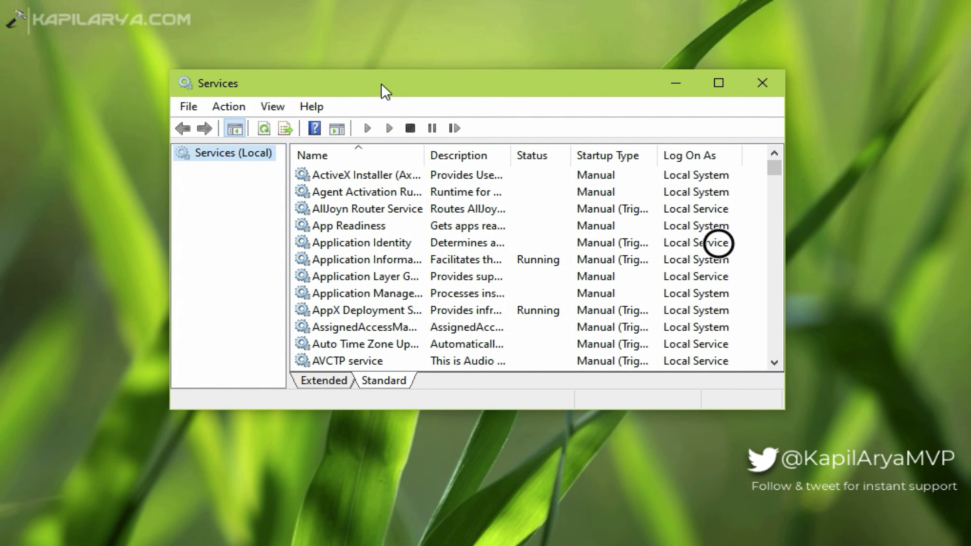
Step: Find the Windows Update service in the list and open its properties
scroll(335, 323, down, 6)
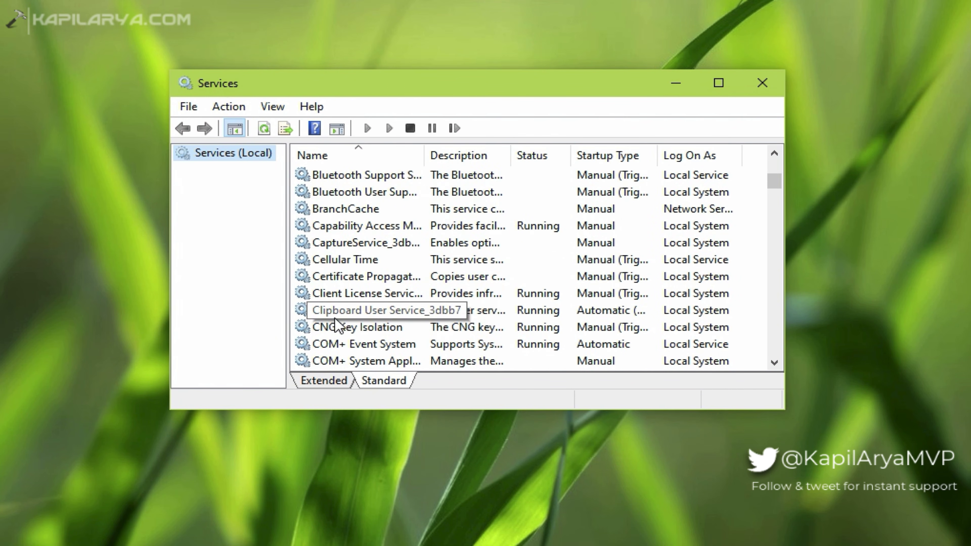
scroll(335, 318, down, 20)
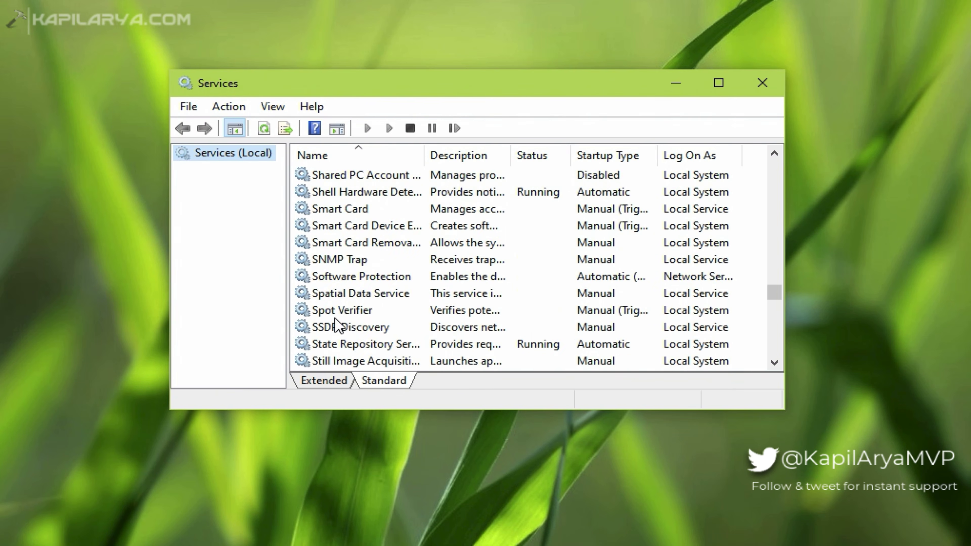
scroll(335, 323, down, 14)
scroll(335, 323, down, 10)
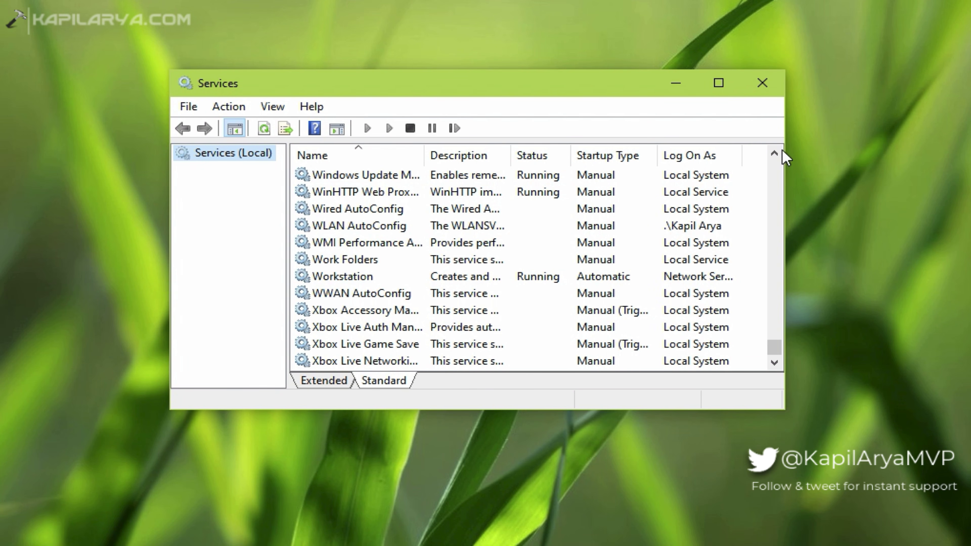
click(774, 153)
click(774, 153)
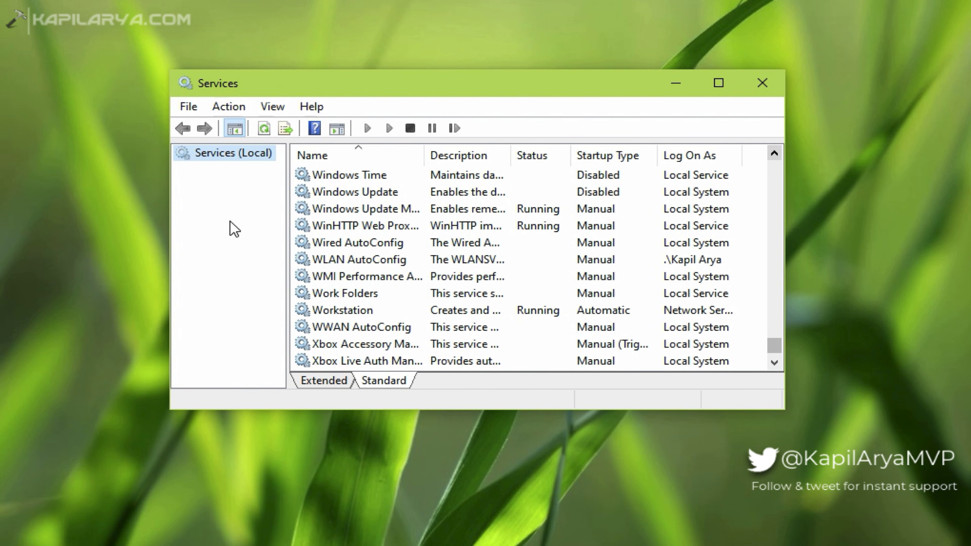
click(343, 194)
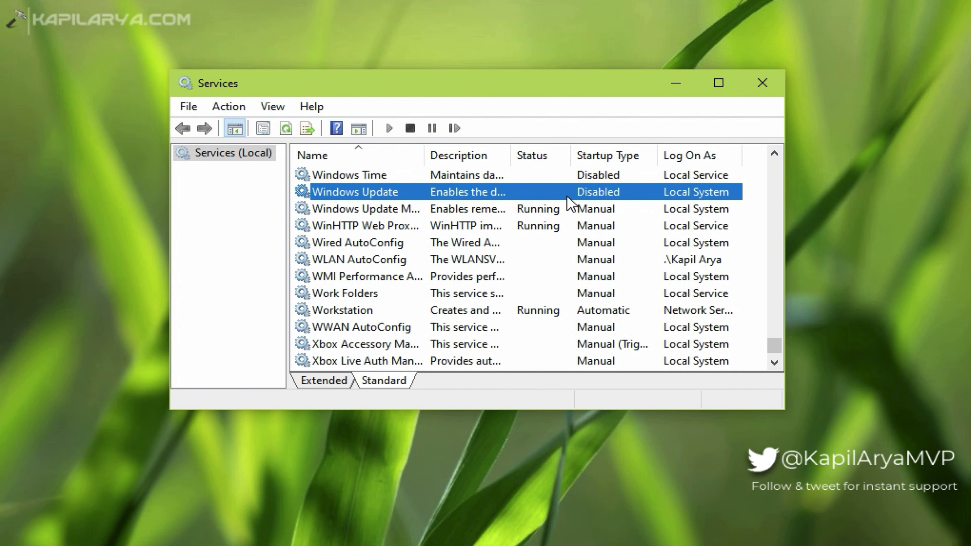
double_click(399, 193)
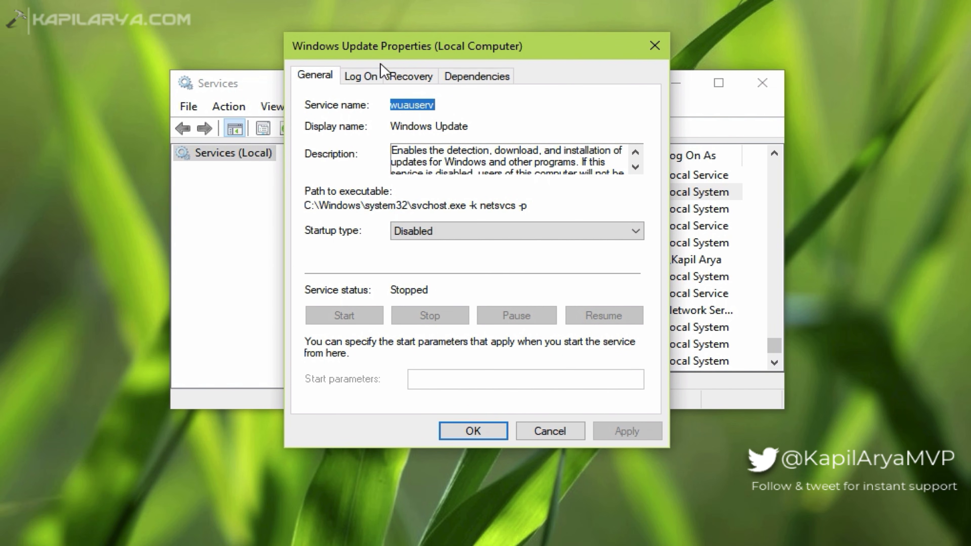
drag(381, 55, 428, 108)
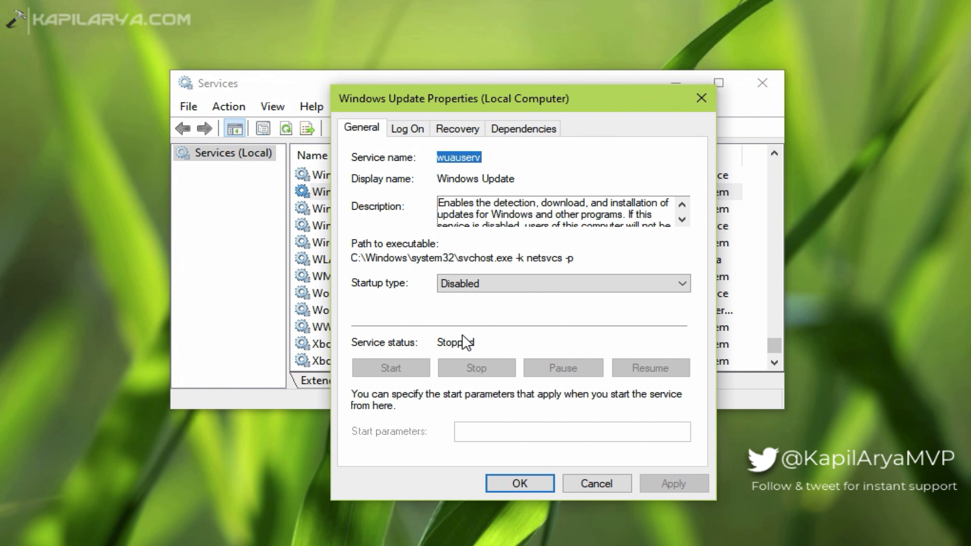
Step: Set the Windows Update service's startup type to Automatic and apply the change
click(449, 290)
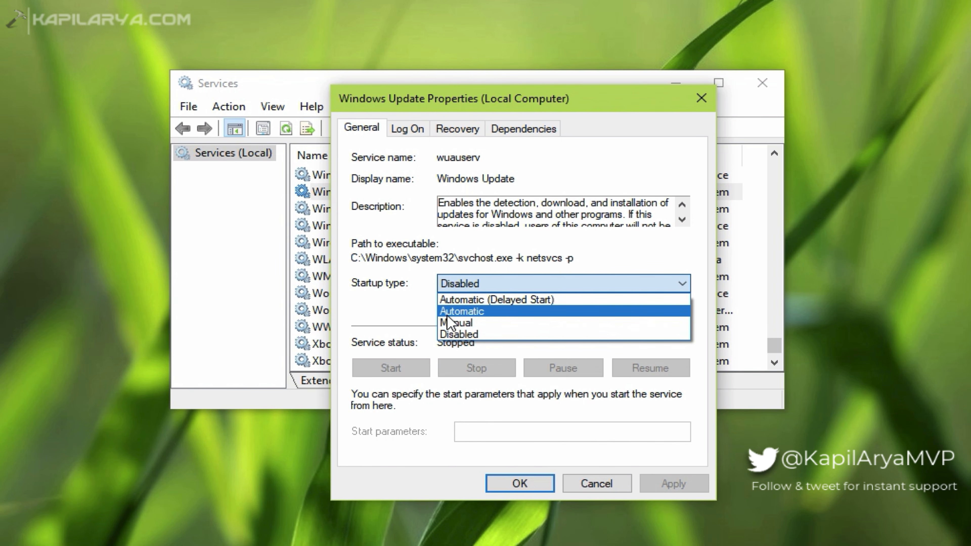
click(462, 312)
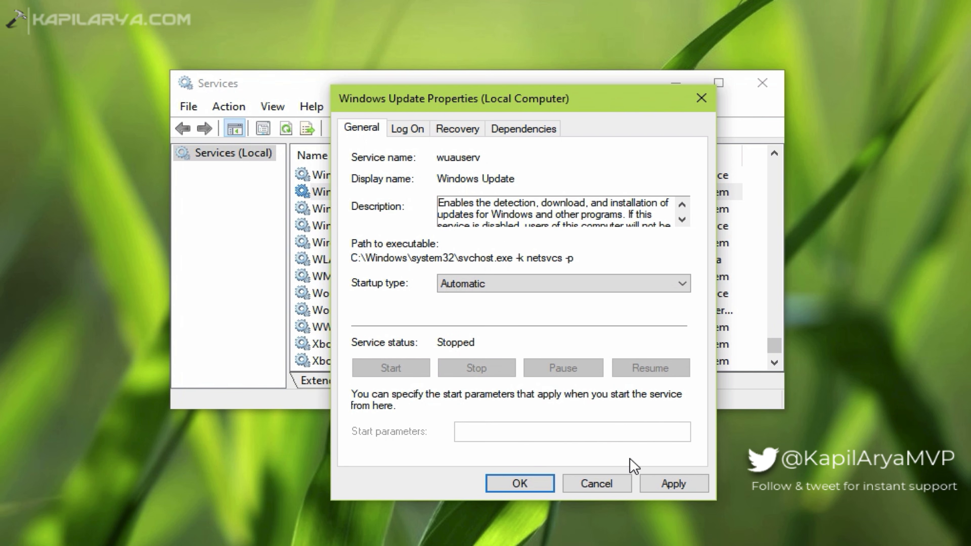
click(654, 487)
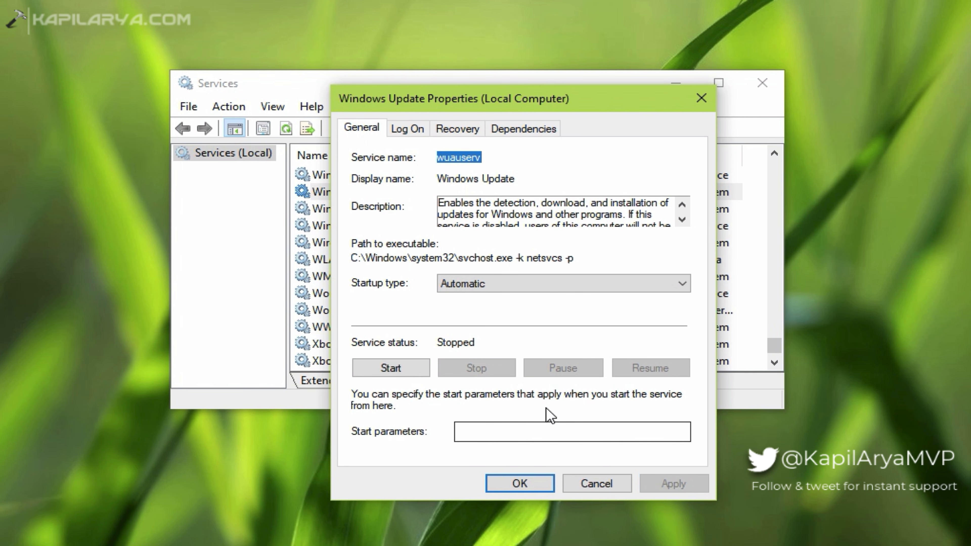
Step: Start the Windows Update service, then accept its properties and minimize the Services window
click(377, 377)
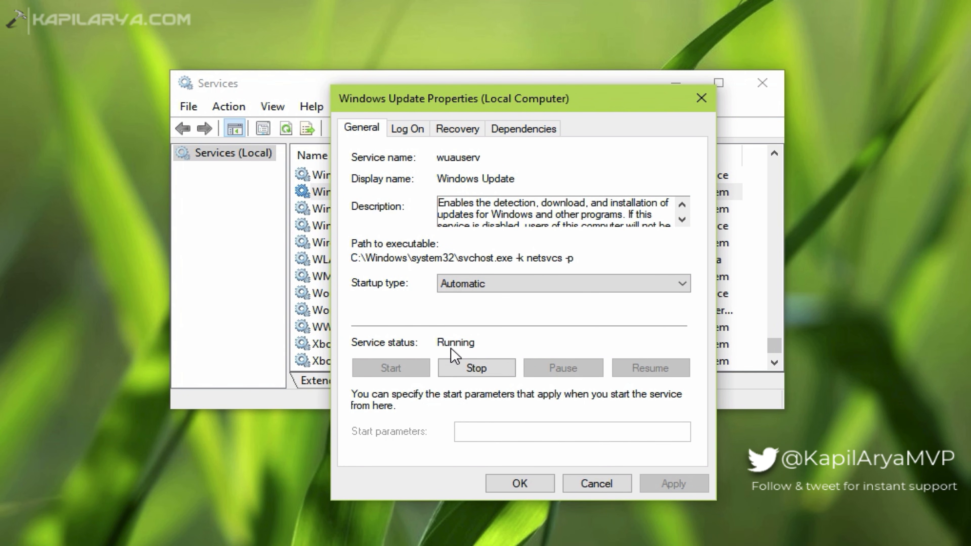
click(542, 489)
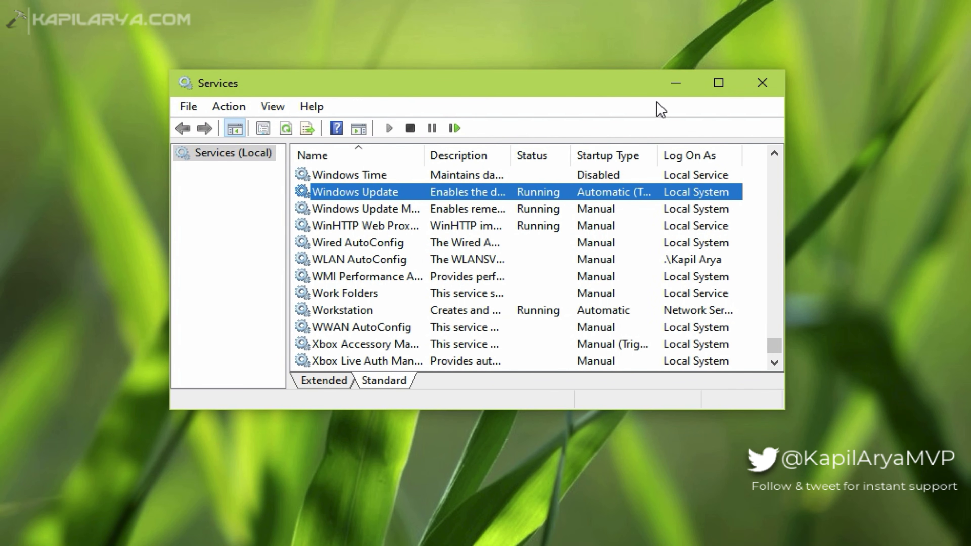
click(675, 92)
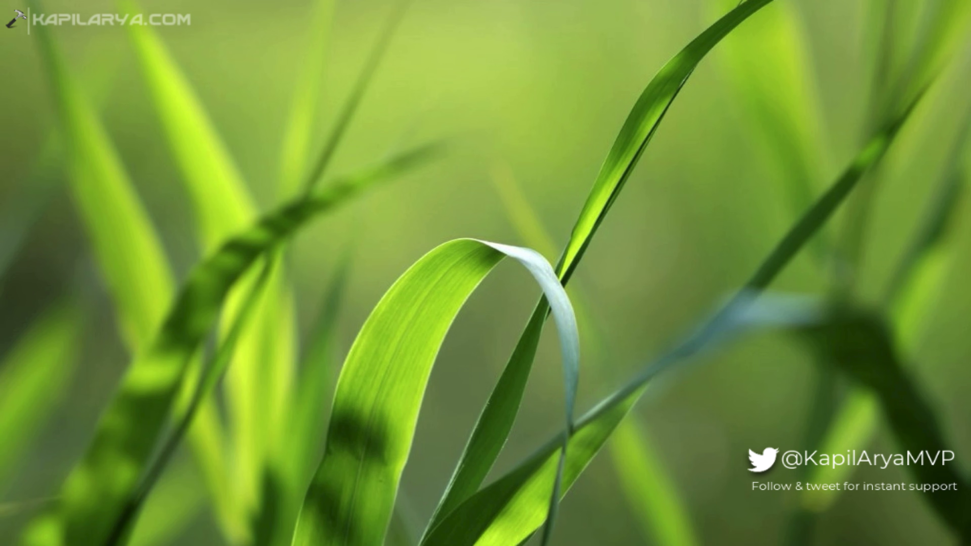
Step: Open Registry Editor by running regedit, and allow it to make changes to the device
key(super+x)
click(55, 508)
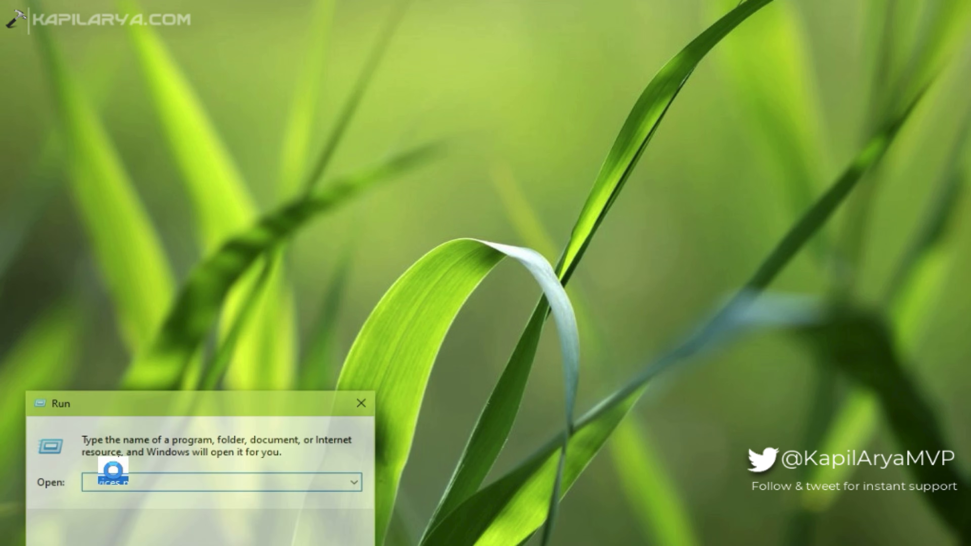
drag(163, 403, 329, 221)
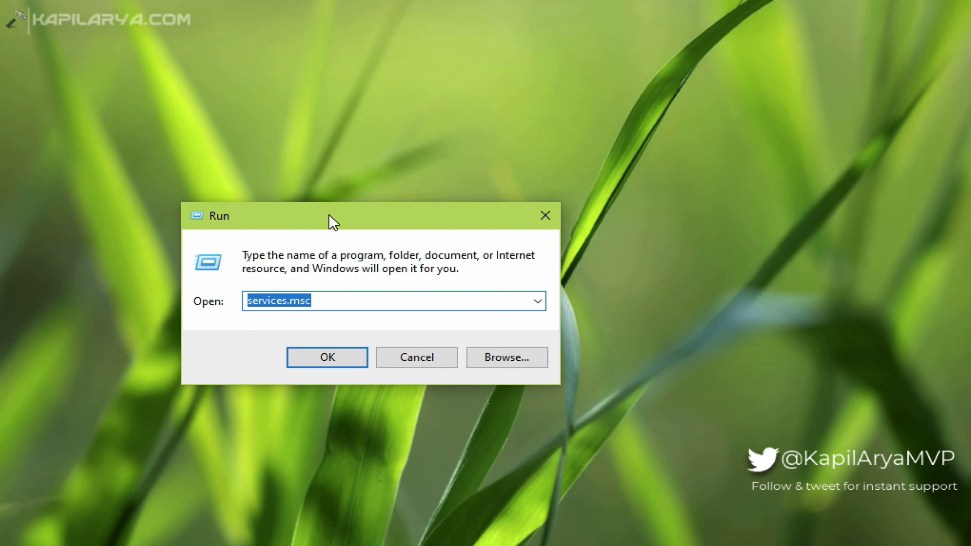
text(reg)
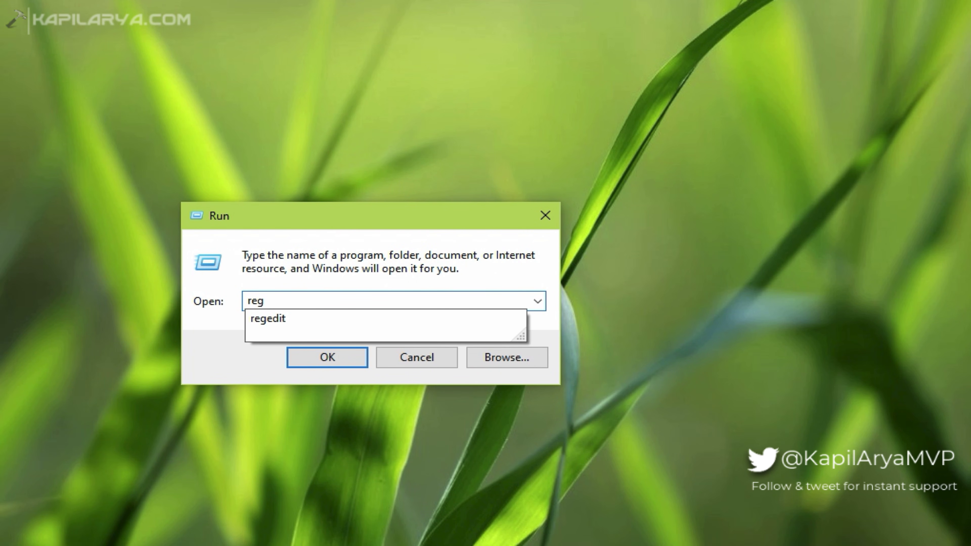
key(Down)
key(Return)
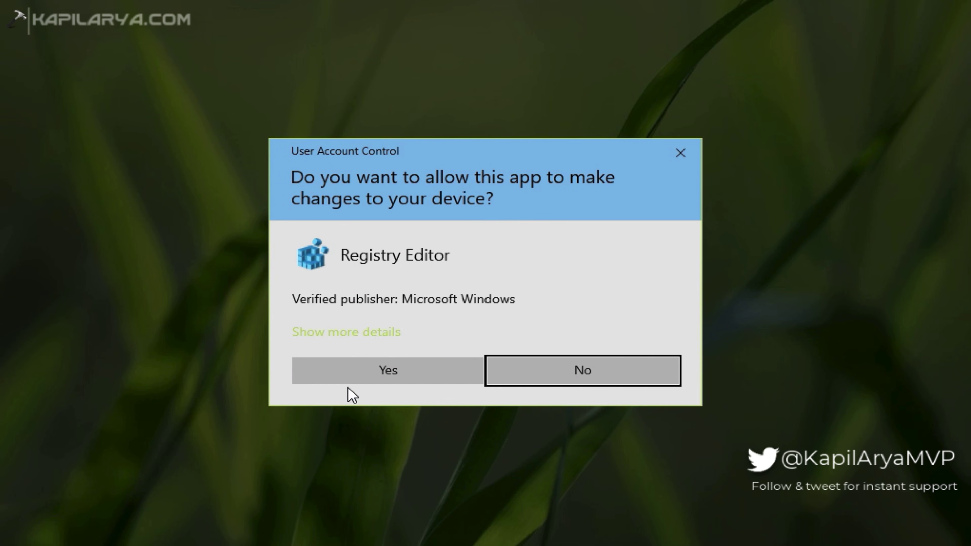
click(367, 374)
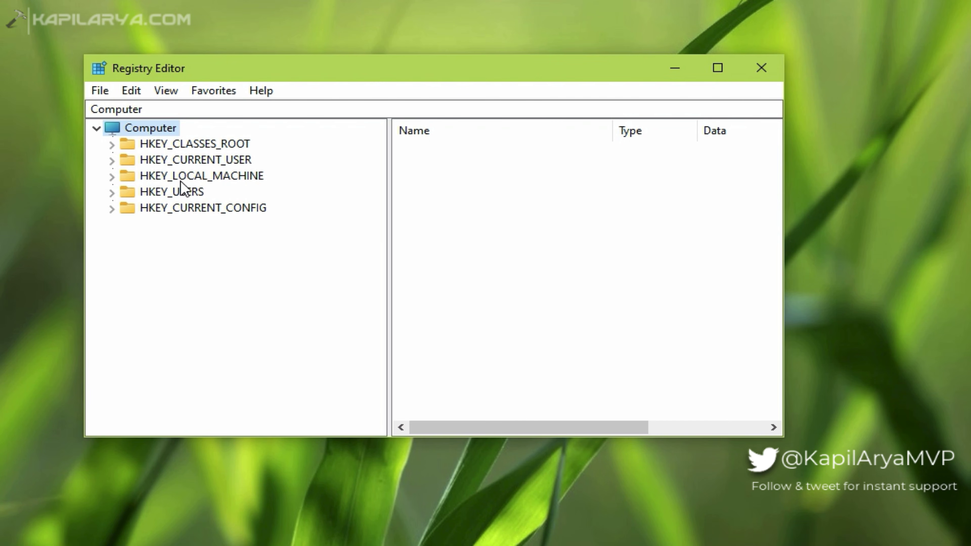
Step: Expand the registry tree to HKEY_LOCAL_MACHINE\SYSTEM\CurrentControlSet\Services and look through its service keys
double_click(180, 180)
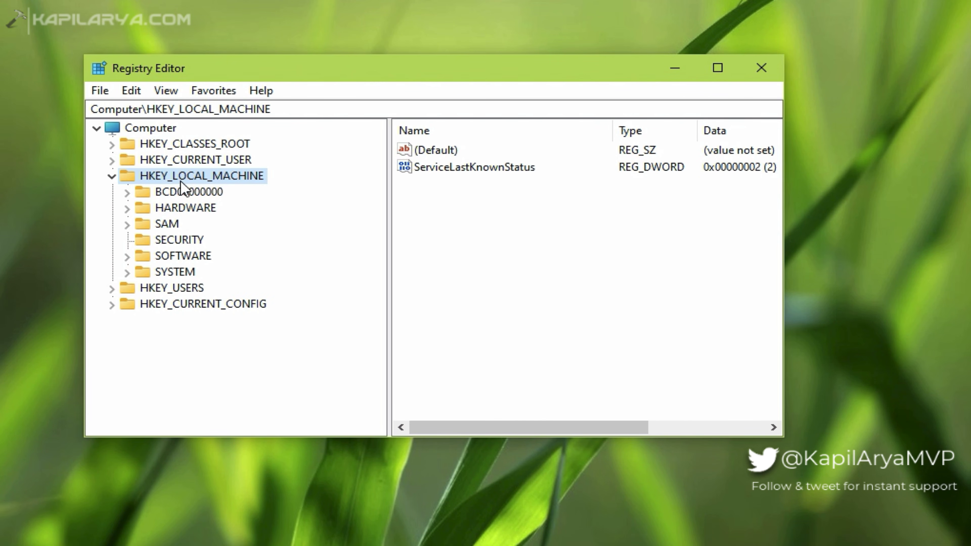
click(182, 272)
double_click(183, 272)
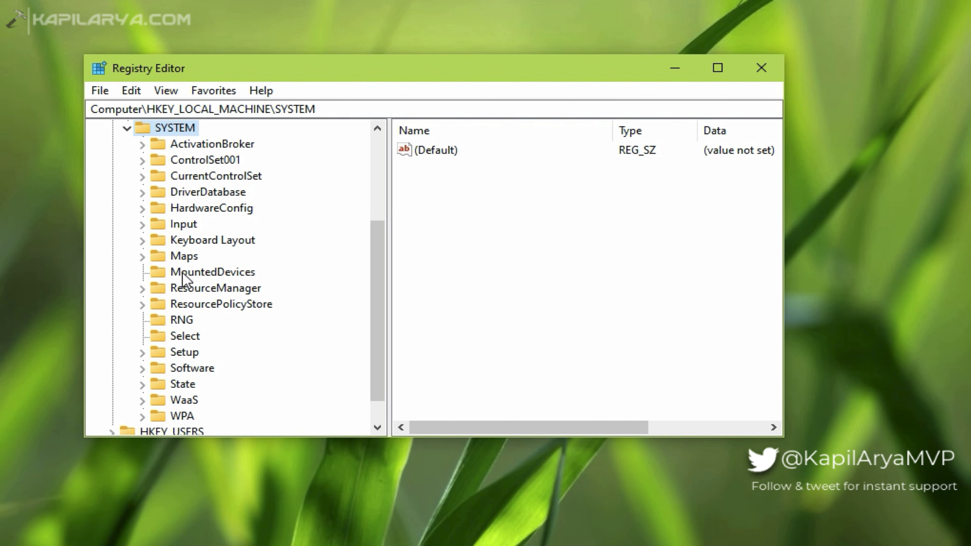
double_click(211, 178)
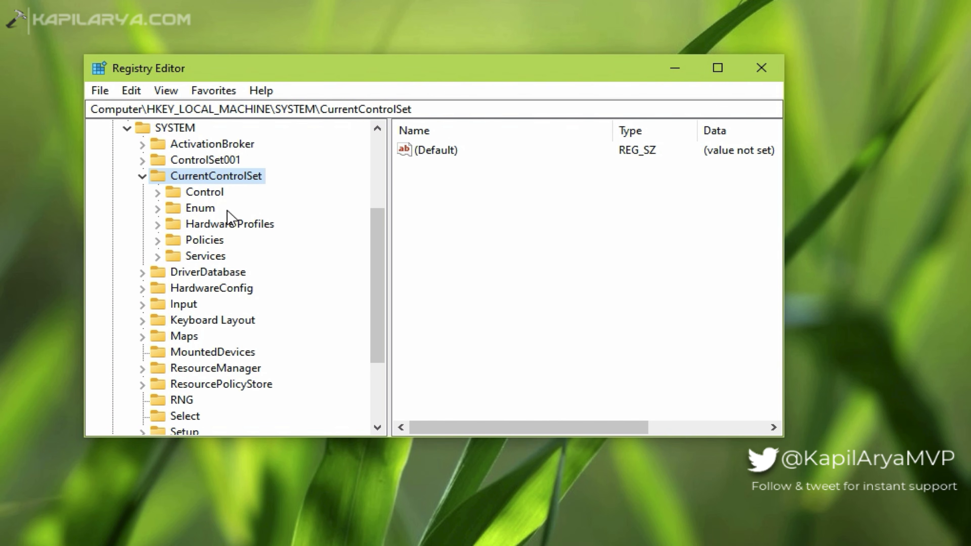
double_click(196, 255)
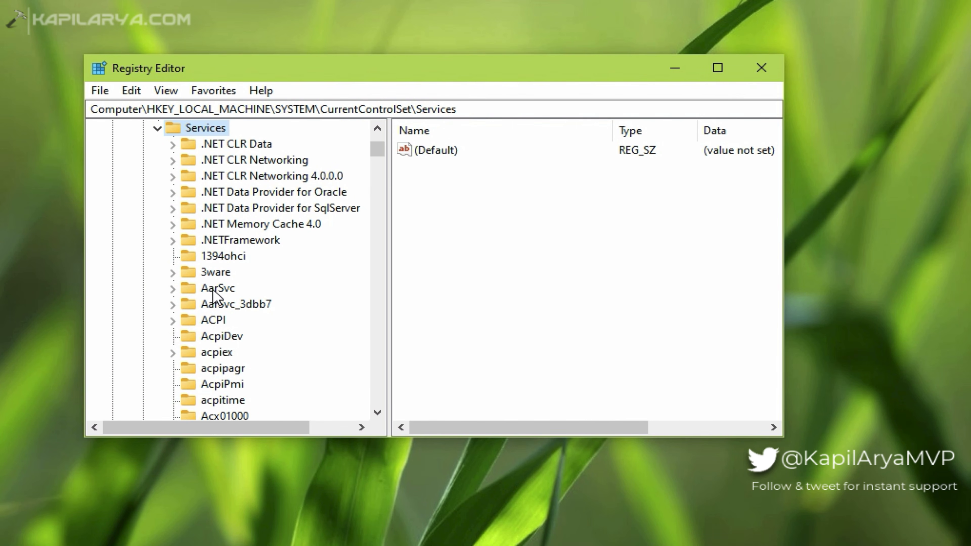
scroll(215, 295, down, 20)
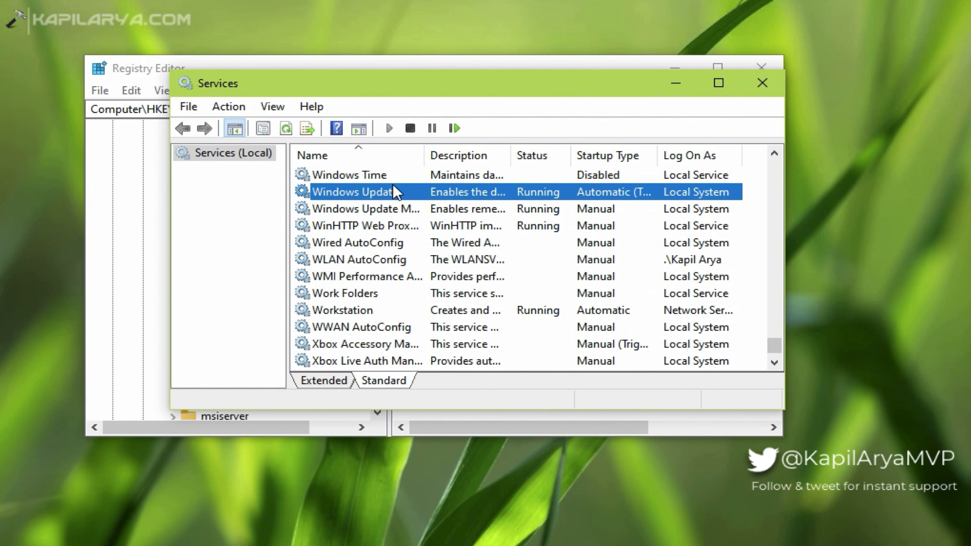
Step: In the Services console, check the service name in the Windows Update properties, and return to Registry Editor
double_click(397, 190)
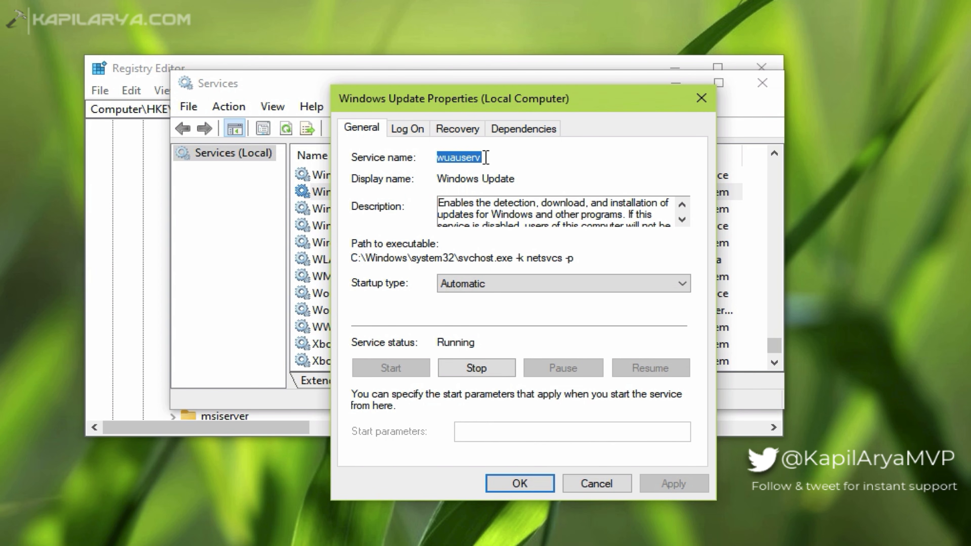
click(700, 100)
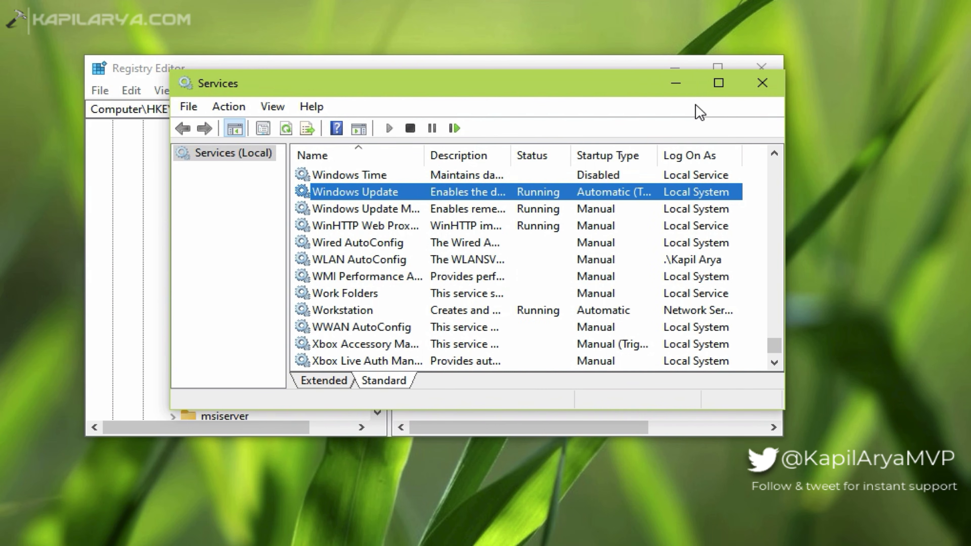
click(669, 89)
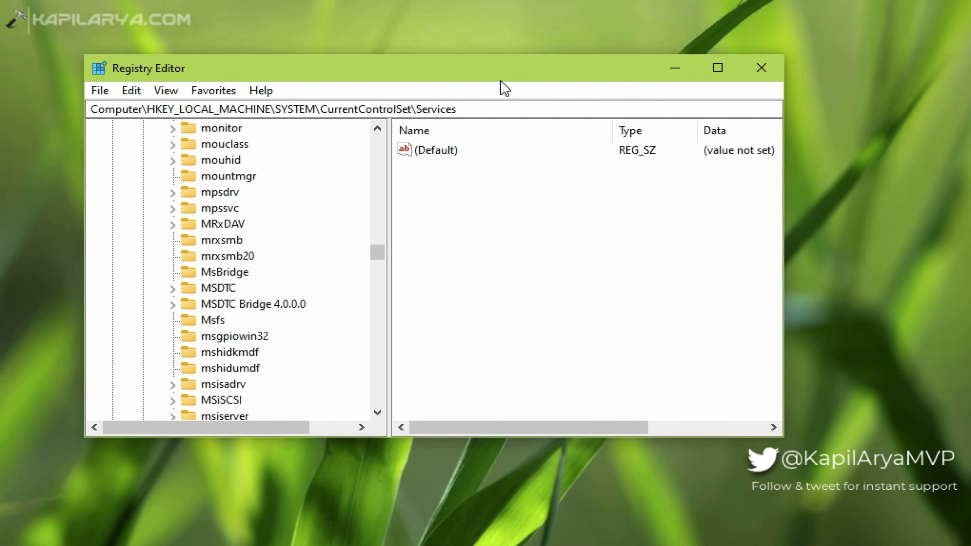
Step: Go to the wuauserv key under HKEY_LOCAL_MACHINE\SYSTEM\CurrentControlSet\Services and widen the window to show the full value data
click(470, 109)
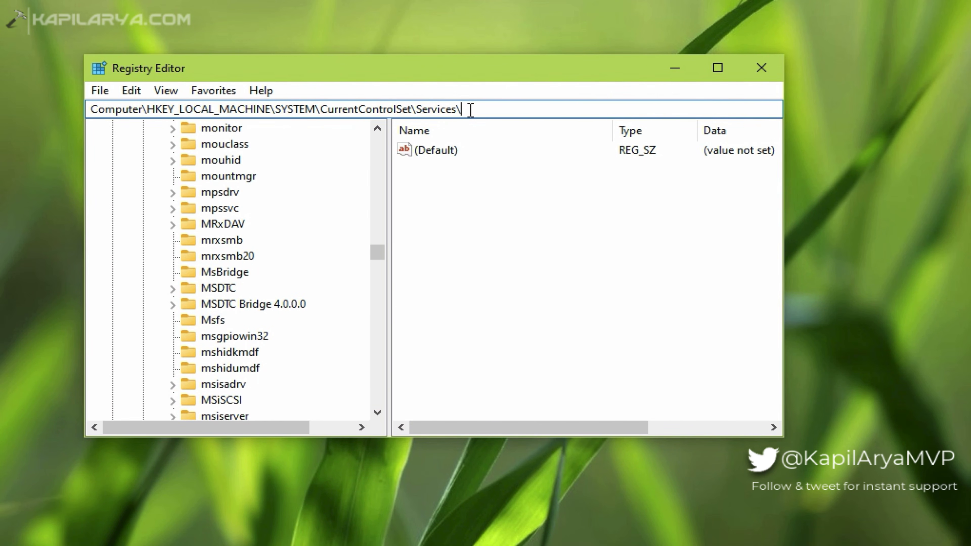
text(\wuauserv)
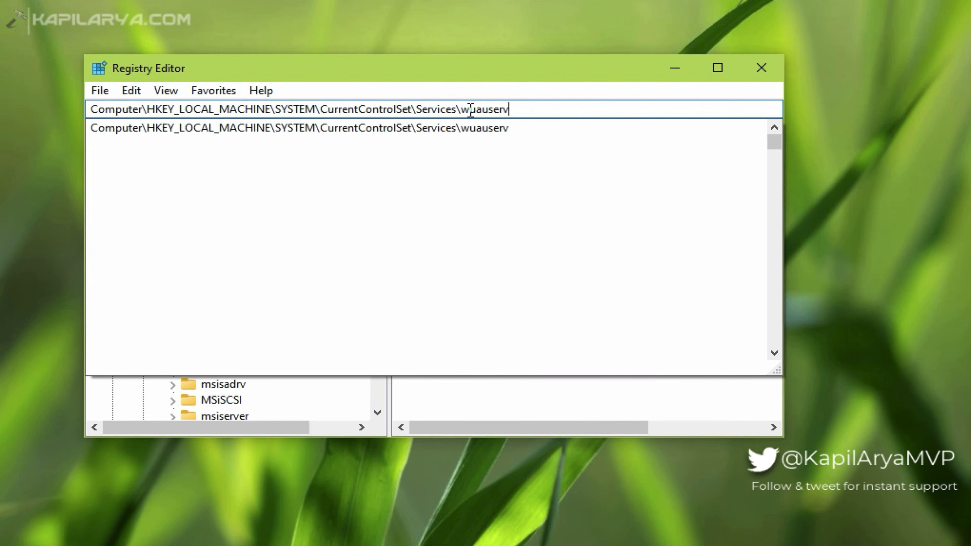
key(Return)
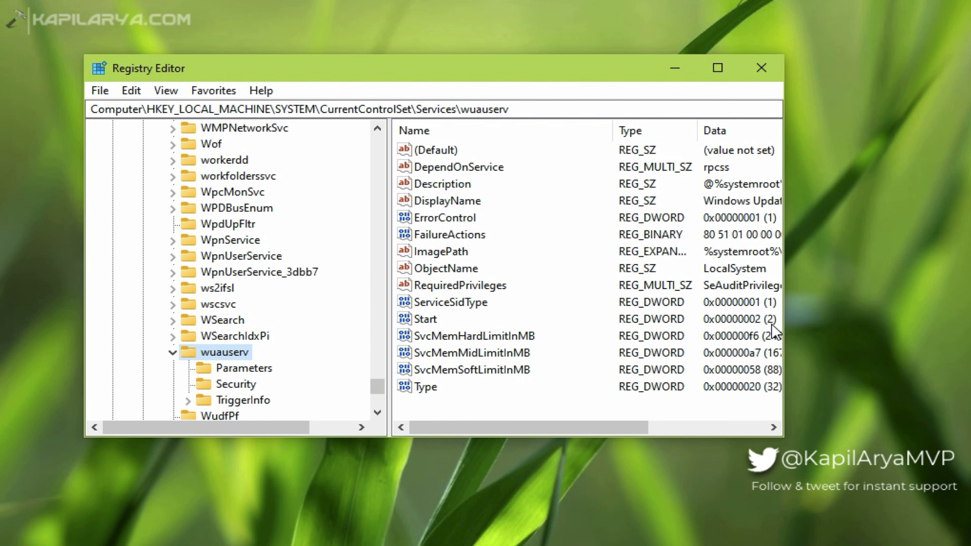
drag(783, 324, 838, 321)
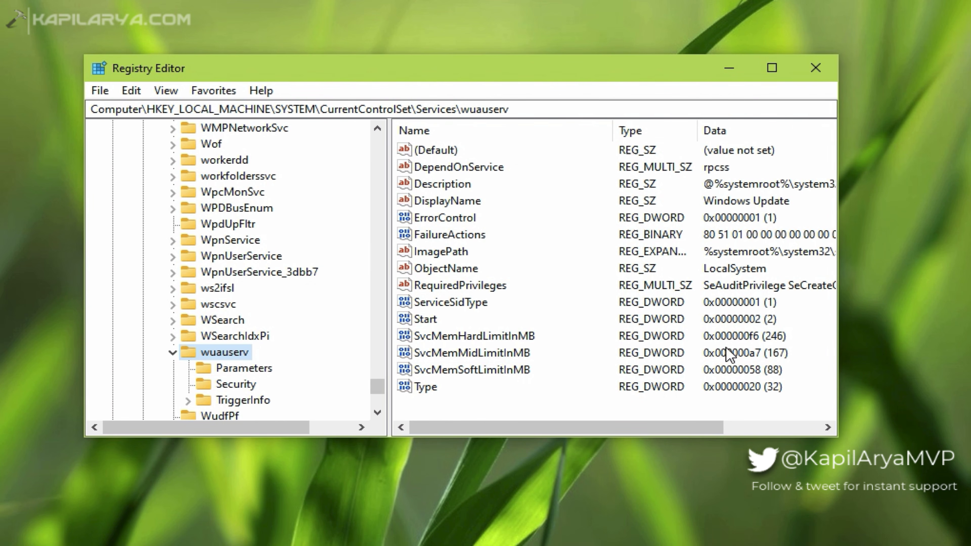
Step: Set the Start DWORD of the wuauserv key to 2 in hexadecimal base and save the value
click(430, 322)
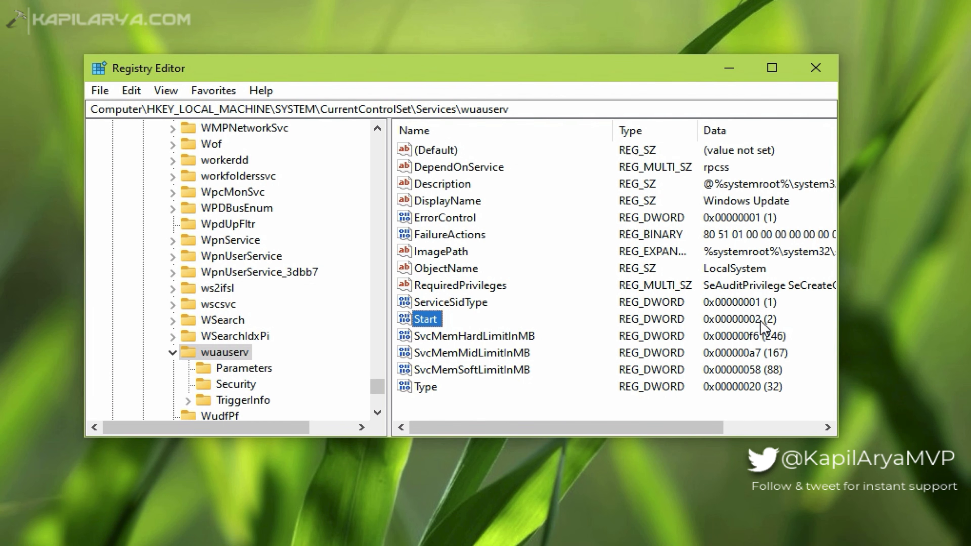
click(435, 321)
double_click(435, 321)
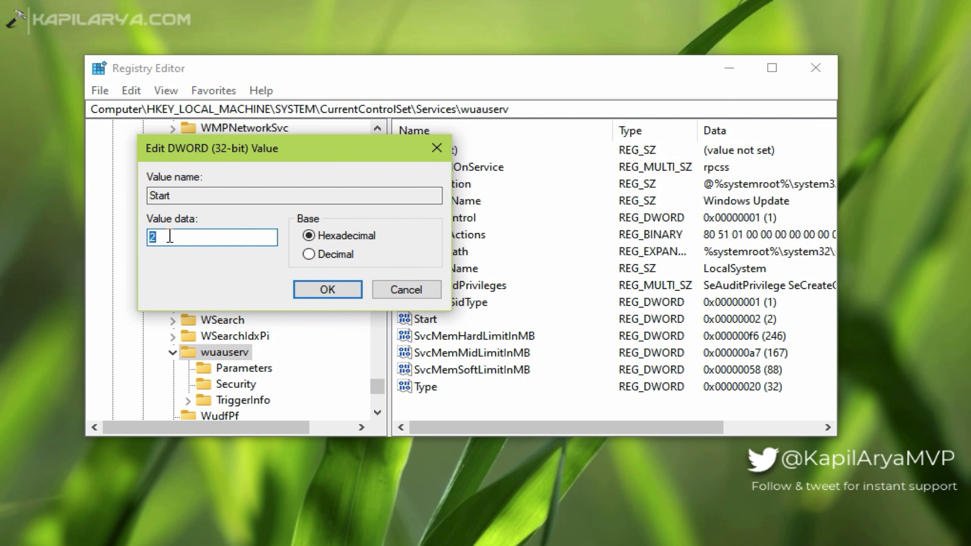
double_click(163, 237)
text(2)
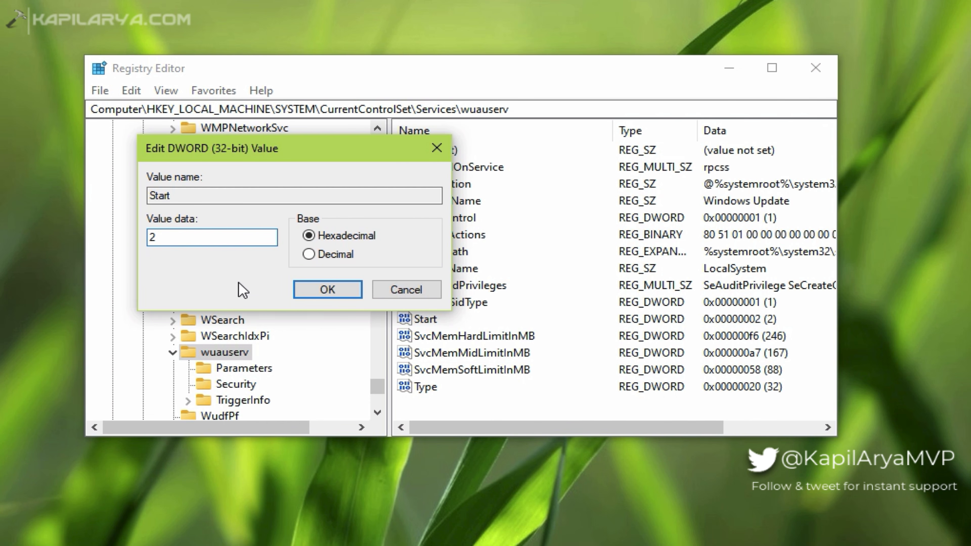
click(307, 295)
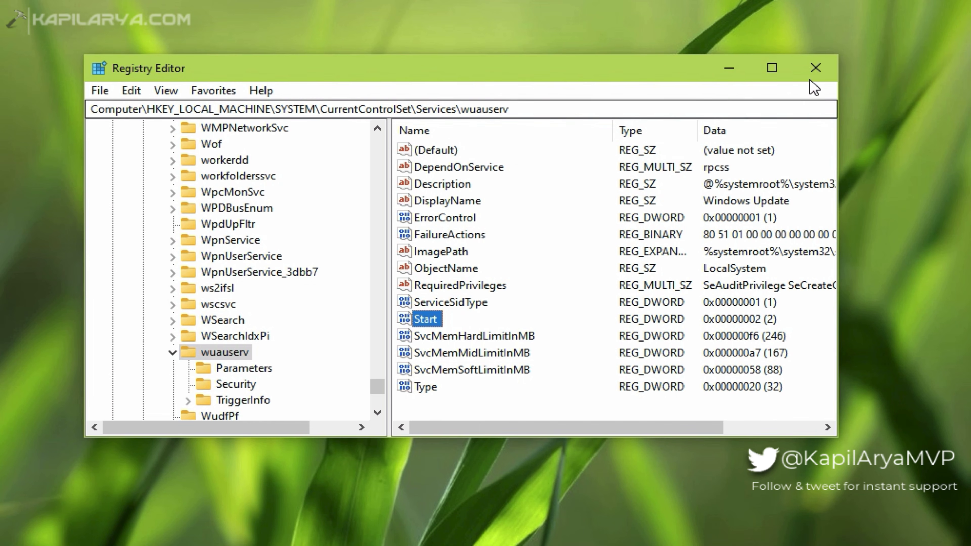
Step: Close Registry Editor and restart the computer
click(815, 75)
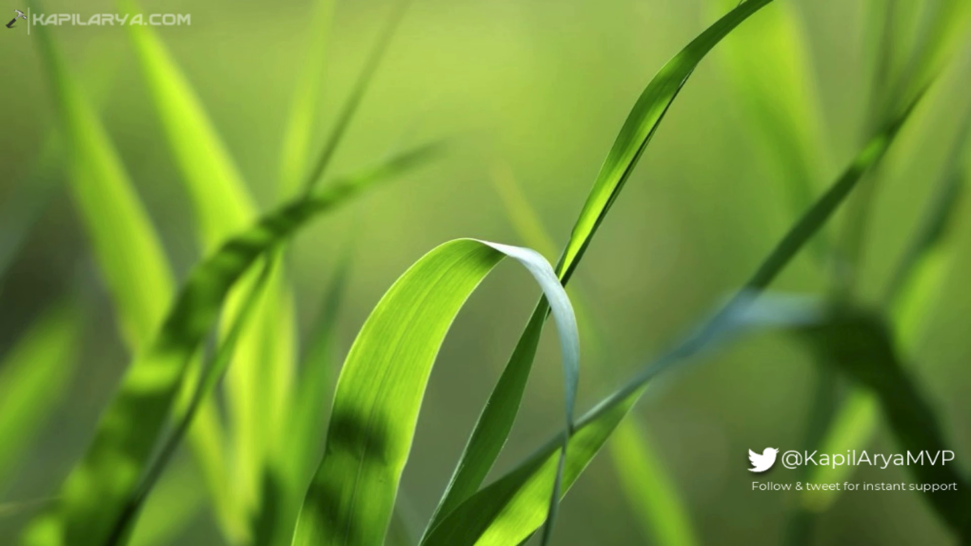
key(super+x)
mouse_move(267, 539)
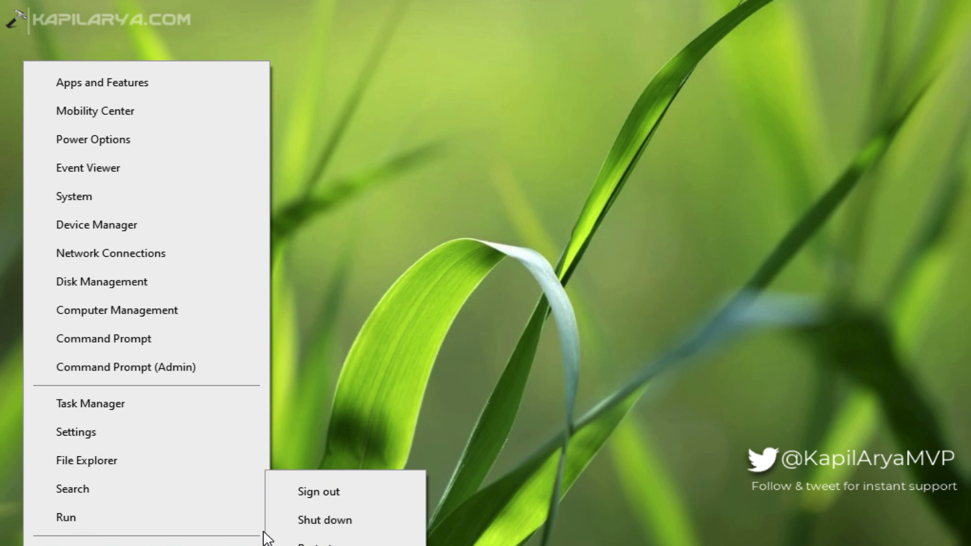
click(306, 542)
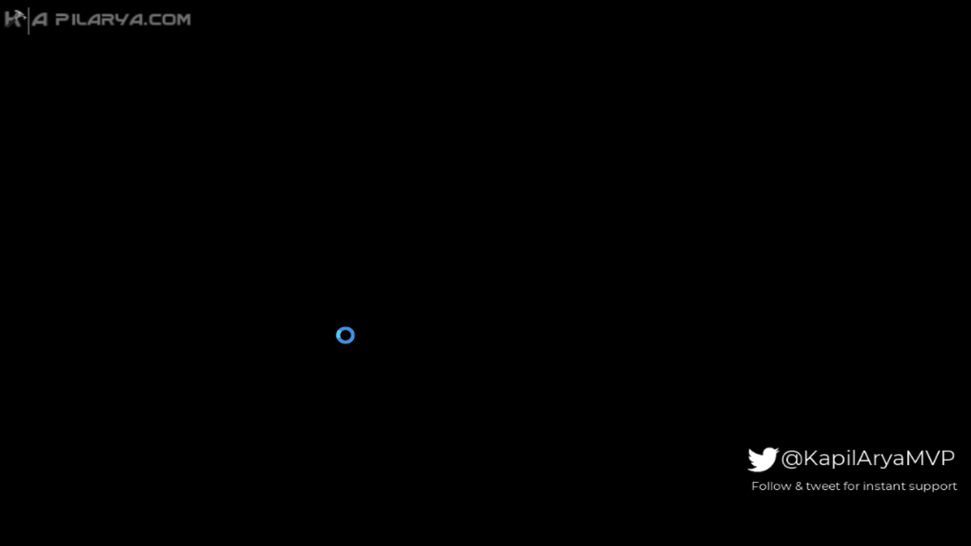